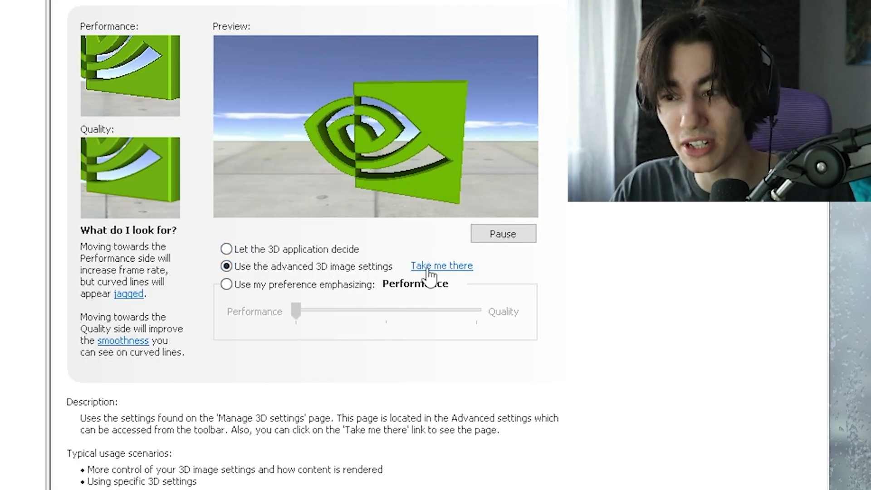
# Follow the 'Take me there' link for advanced 3D image settings to reach Manage 3D settings
pyautogui.click(434, 268)
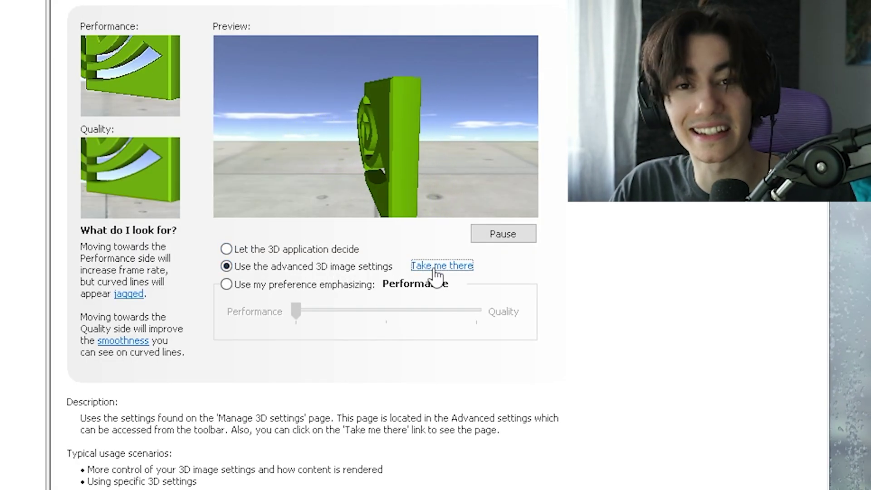
pyautogui.moveTo(600, 182)
pyautogui.mouseDown()
pyautogui.moveTo(597, 334)
pyautogui.moveTo(600, 182)
pyautogui.mouseUp()
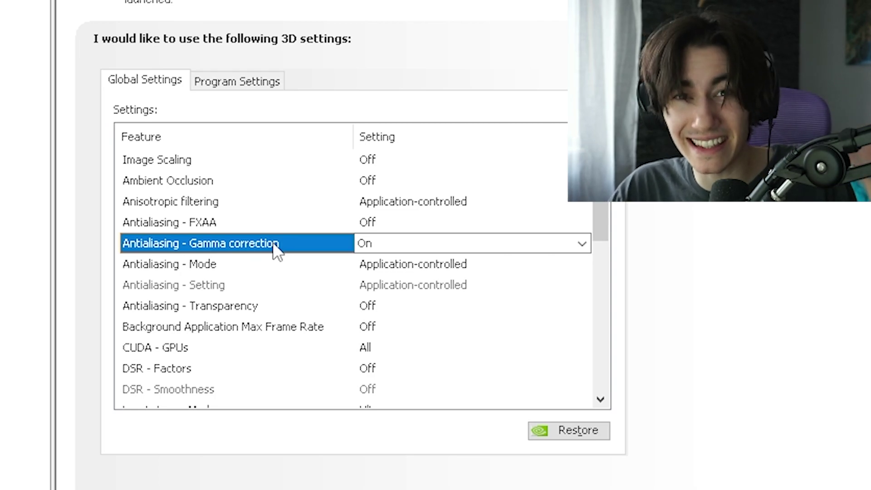
pyautogui.scroll(-1, 335, 281)
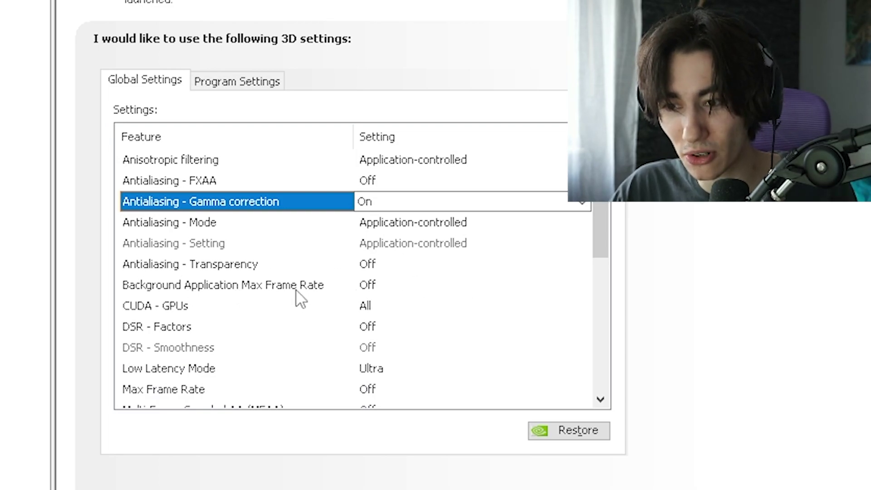
pyautogui.click(360, 285)
pyautogui.click(388, 288)
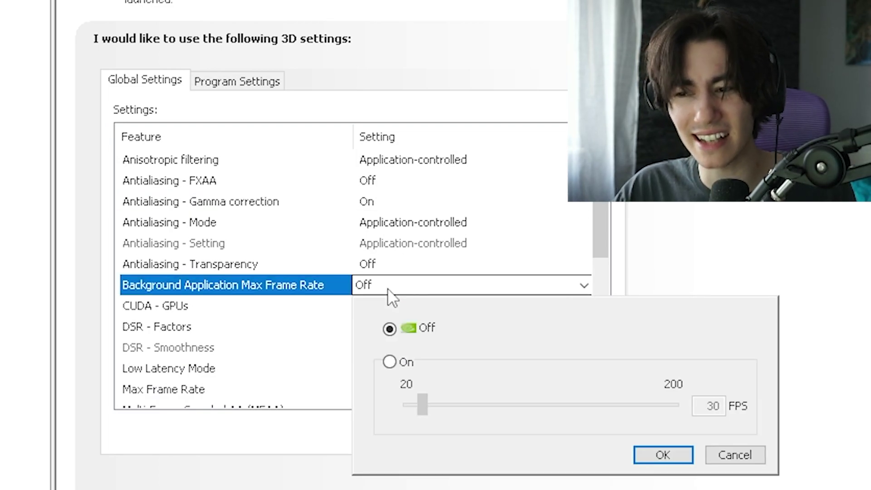
pyautogui.click(393, 365)
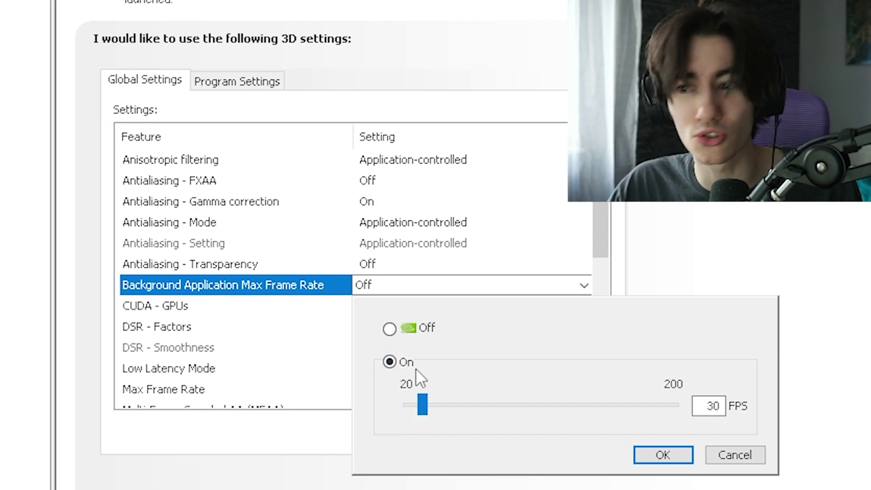
pyautogui.click(417, 334)
pyautogui.click(663, 455)
pyautogui.click(406, 306)
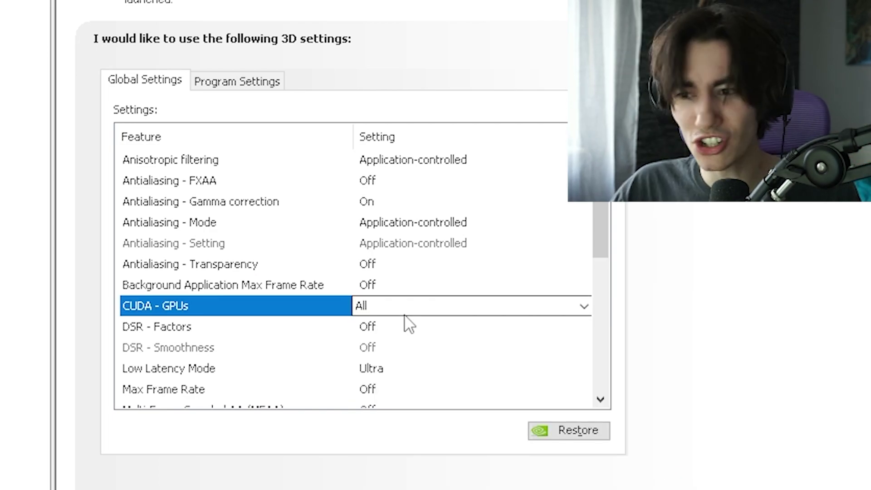
pyautogui.click(409, 306)
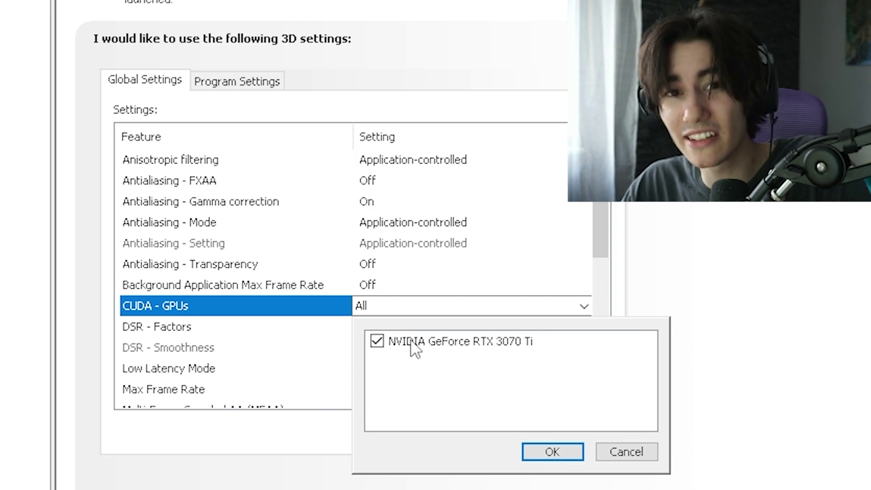
pyautogui.scroll(-2, 191, 247)
pyautogui.click(191, 245)
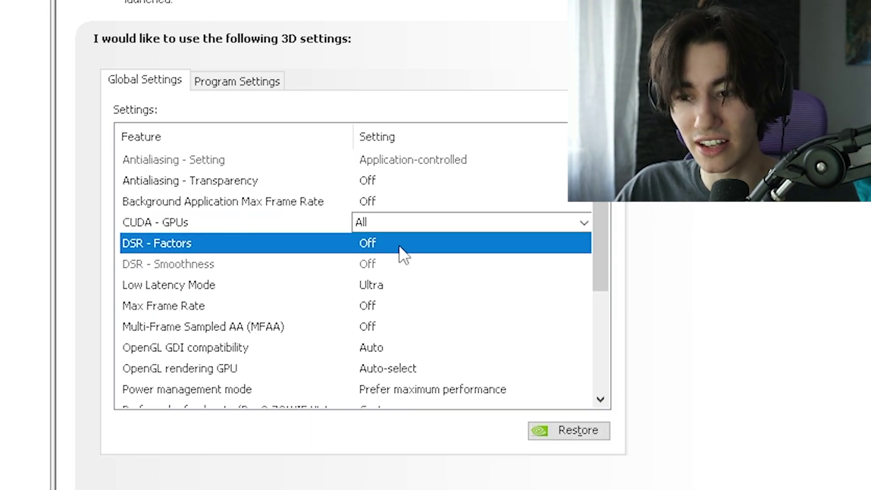
pyautogui.click(402, 249)
pyautogui.click(213, 291)
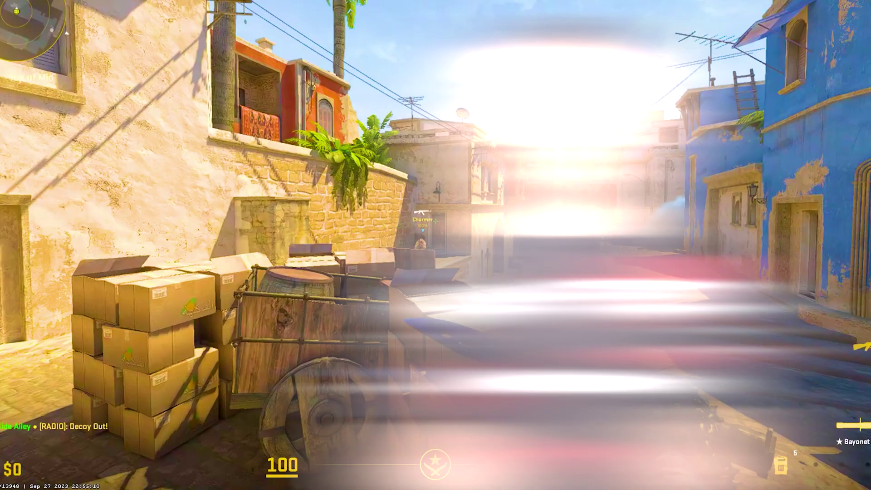
pyautogui.press('3')
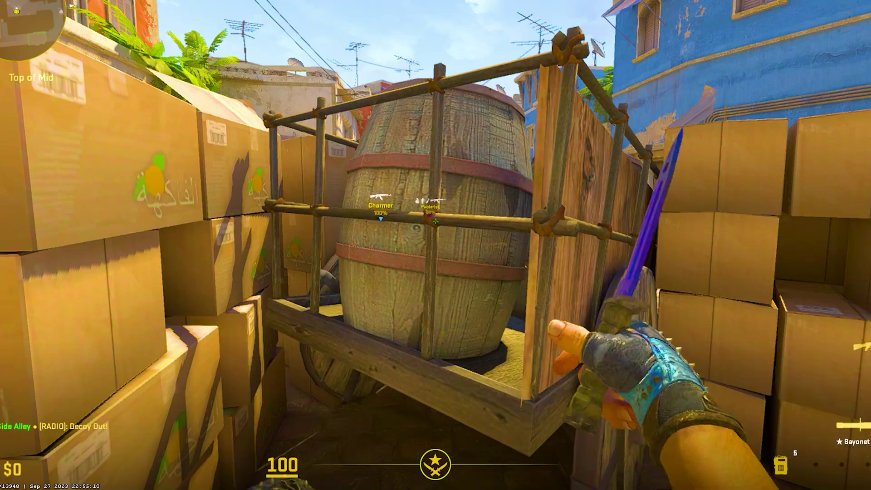
pyautogui.press('1')
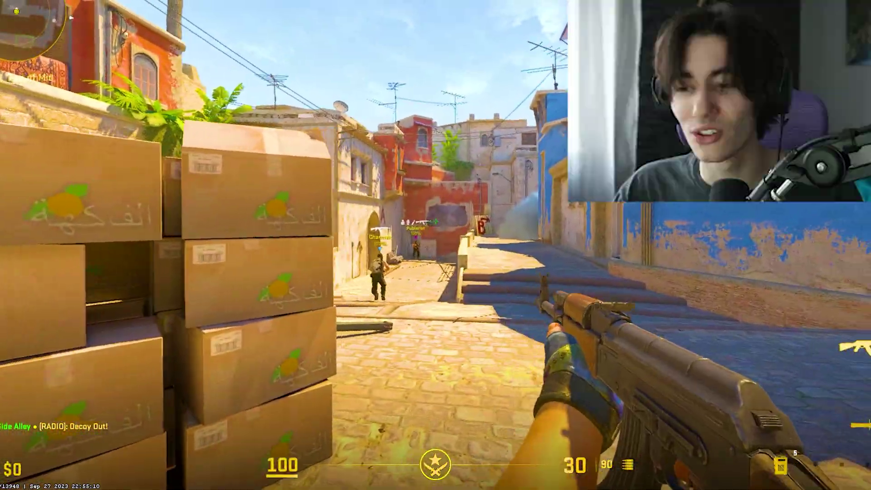
pyautogui.press('3')
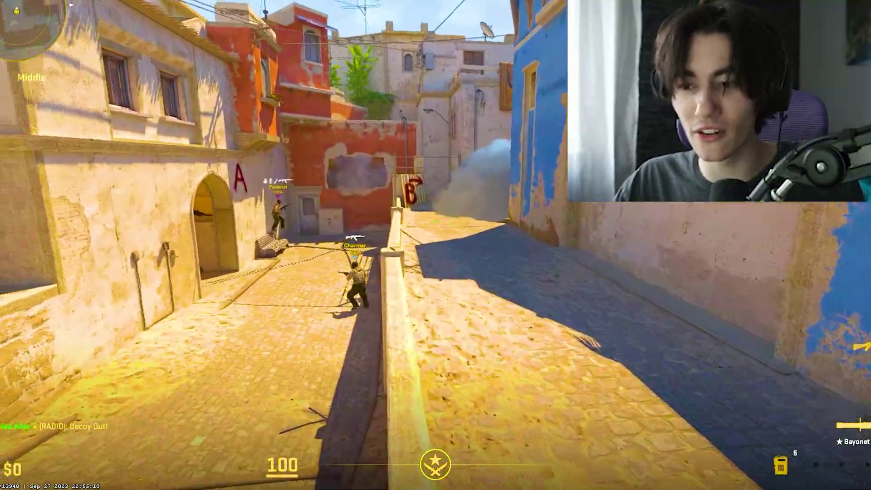
pyautogui.press('1')
pyautogui.press('f')
pyautogui.click(436, 221)
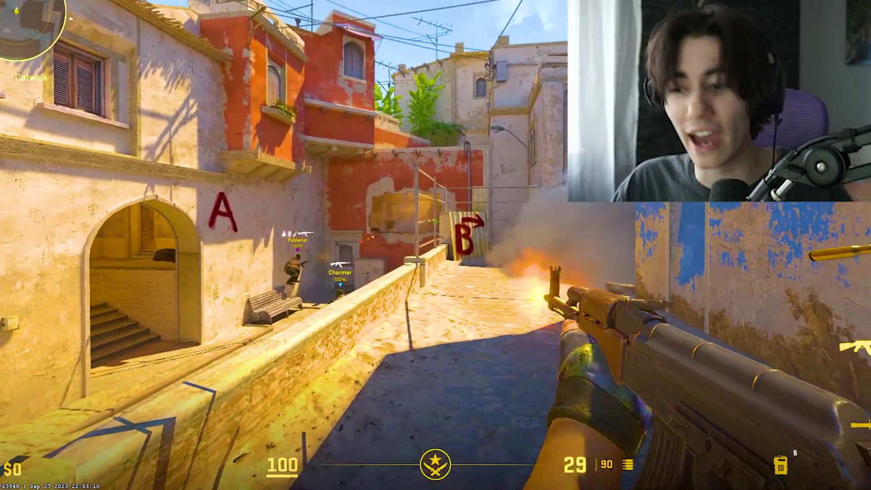
pyautogui.click(436, 221)
pyautogui.press('3')
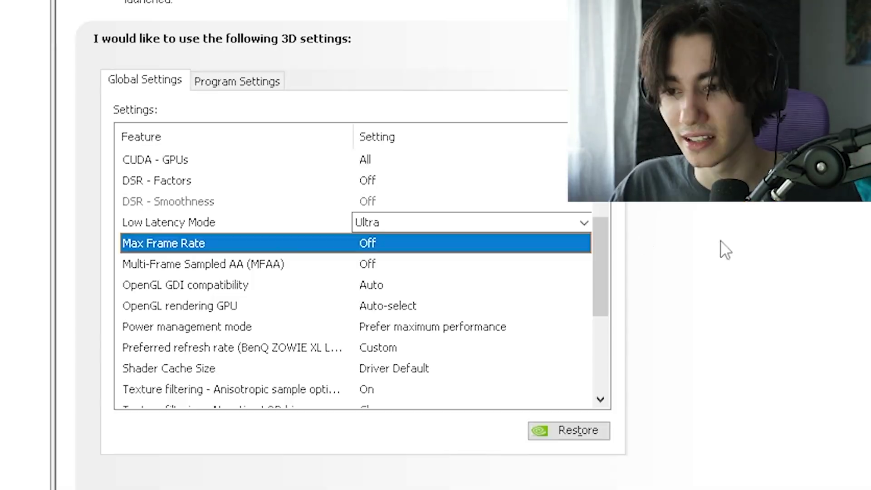
# Leave the global Max Frame Rate setting Off
pyautogui.click(406, 248)
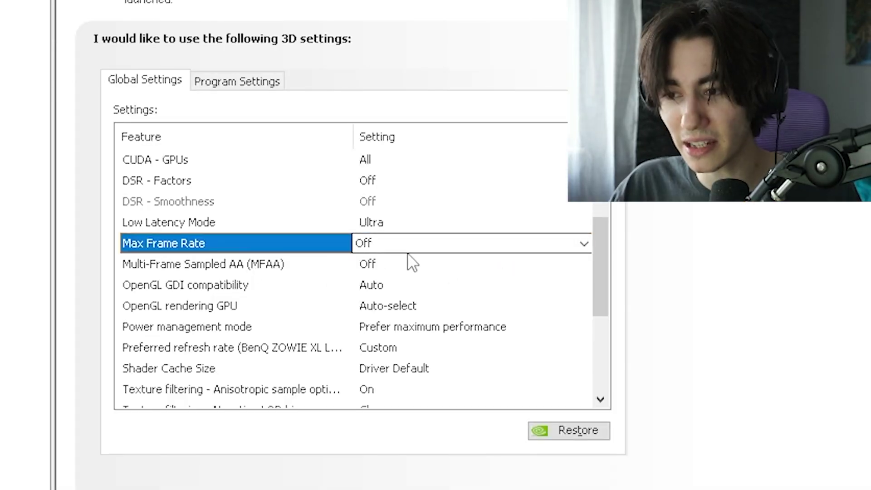
pyautogui.click(393, 242)
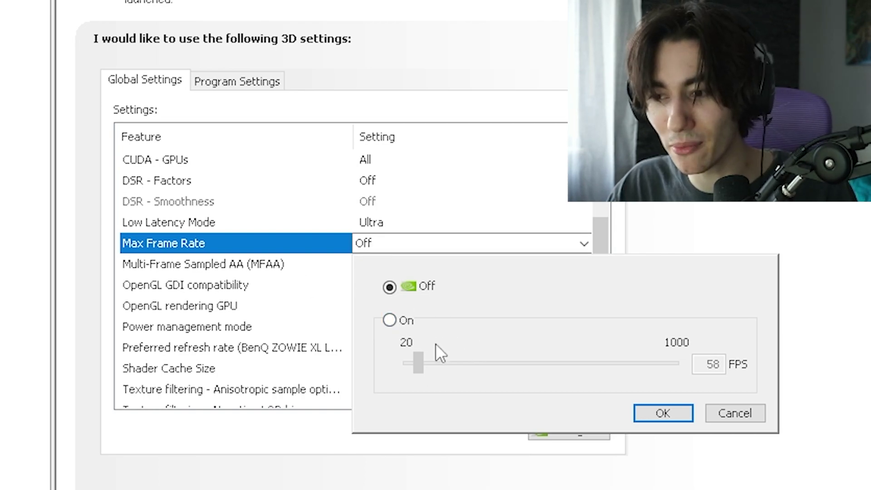
pyautogui.click(644, 409)
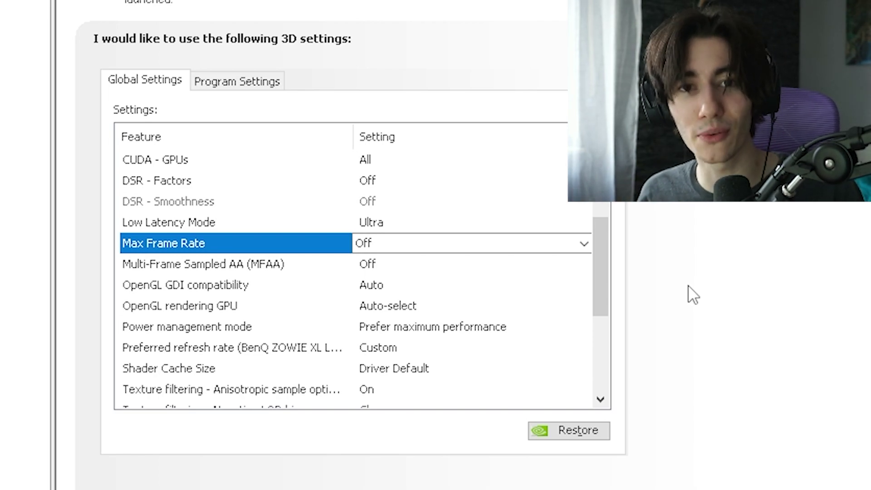
# Set Preferred refresh rate to Highest available
pyautogui.click(264, 265)
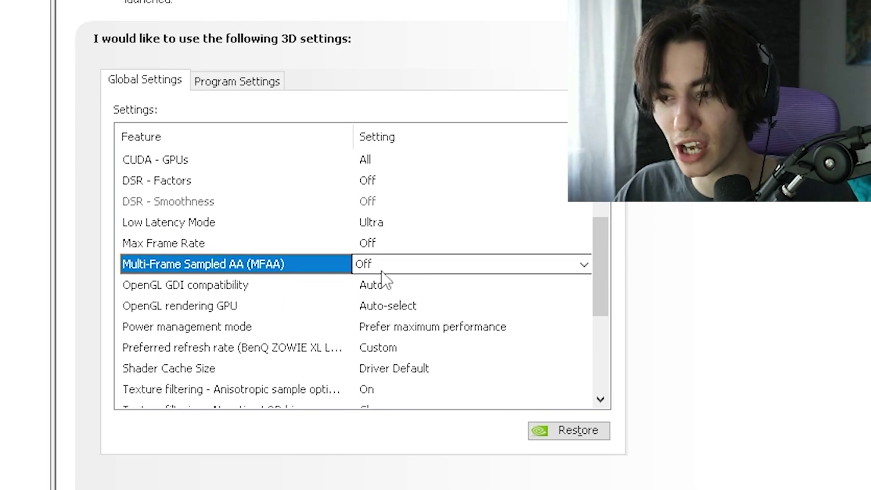
pyautogui.scroll(-1, 161, 297)
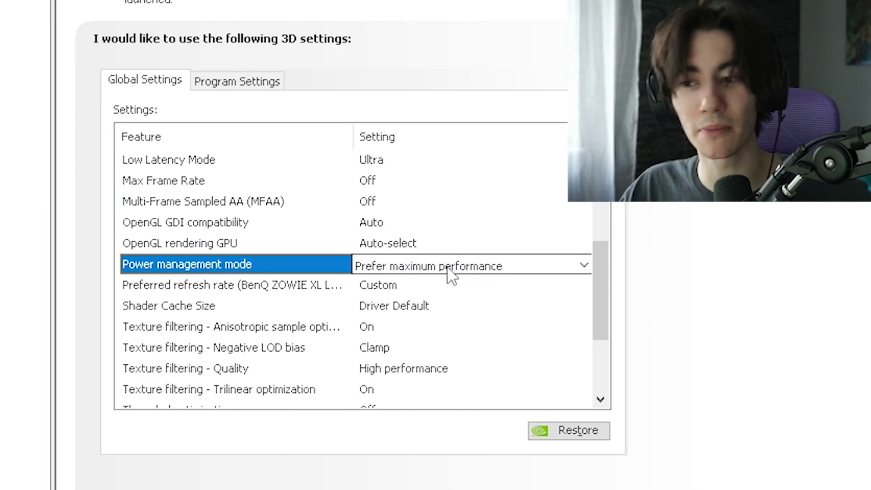
pyautogui.click(420, 287)
pyautogui.click(406, 288)
pyautogui.click(395, 322)
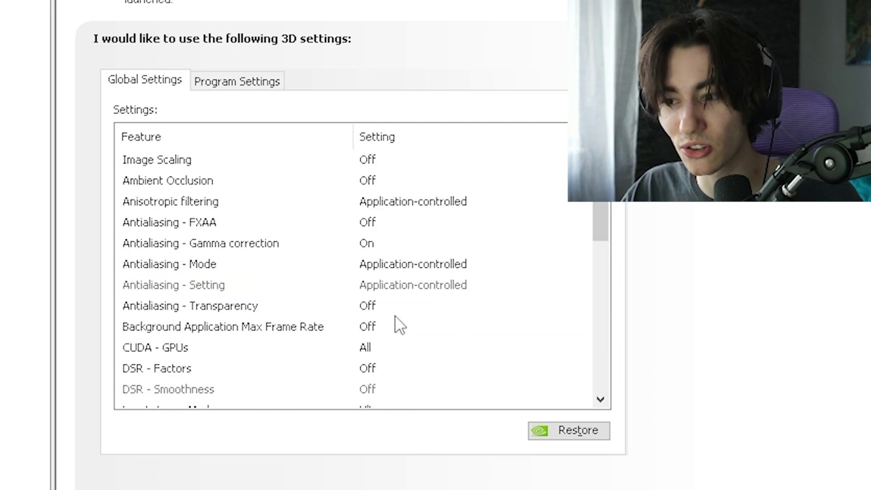
pyautogui.moveTo(602, 261); pyautogui.dragTo(591, 302)
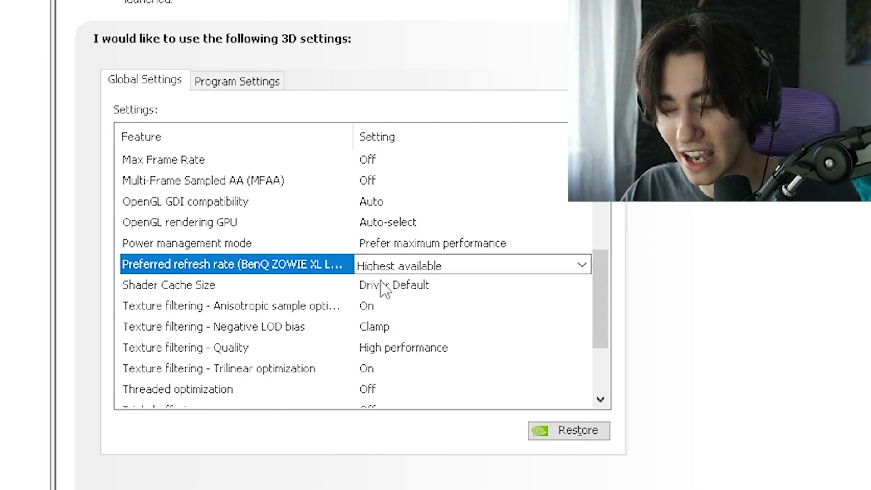
# Set Shader Cache Size to 10 GB
pyautogui.click(402, 285)
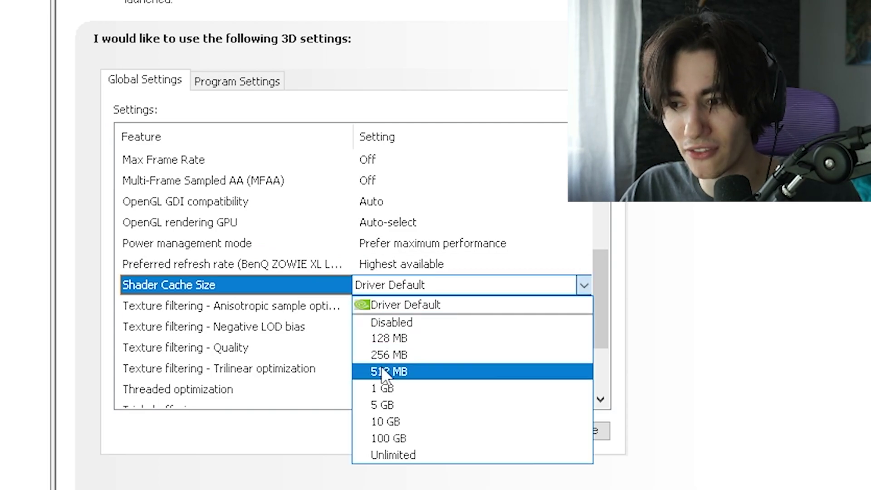
pyautogui.click(386, 421)
pyautogui.moveTo(598, 222); pyautogui.dragTo(585, 272)
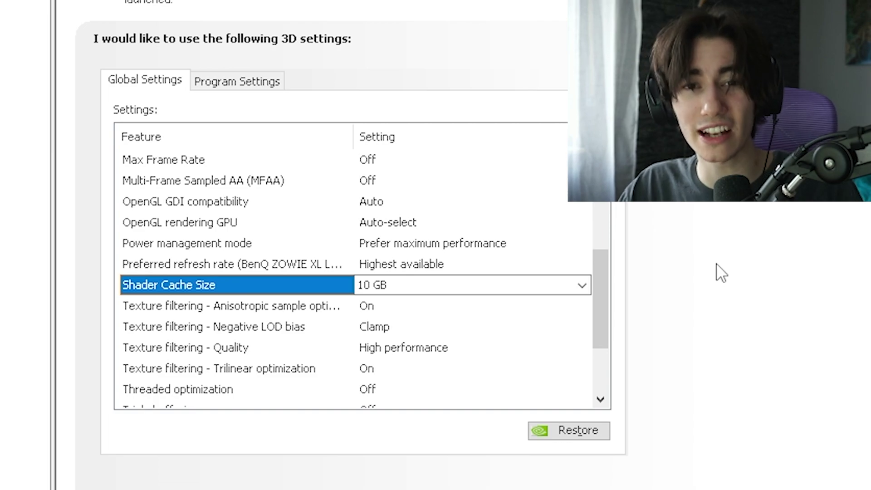
# Set Negative LOD bias to Allow and Texture filtering Quality to High performance
pyautogui.scroll(-1, 205, 305)
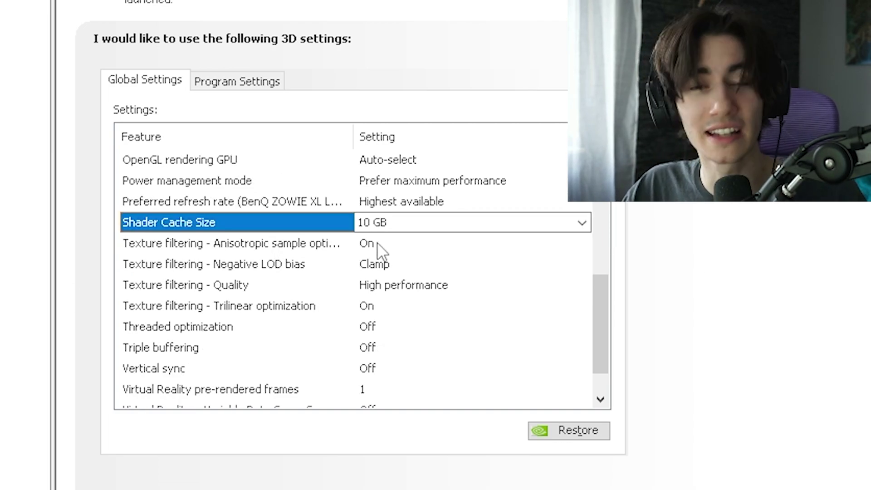
pyautogui.click(403, 248)
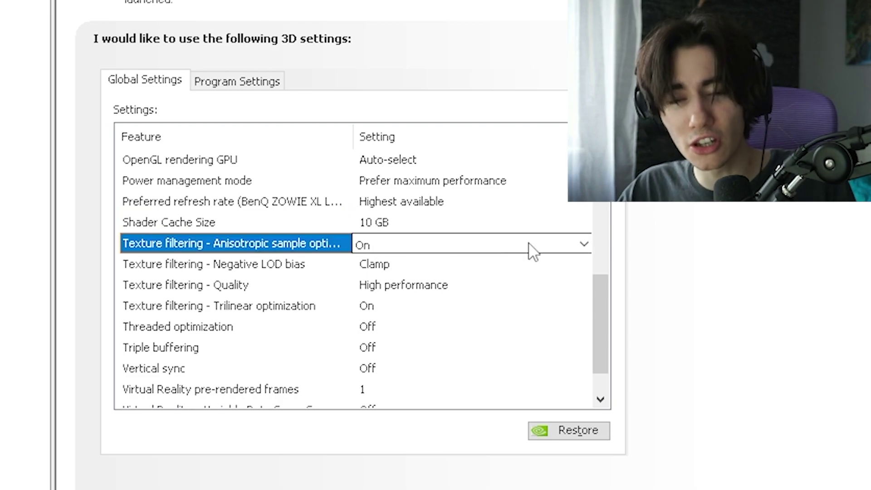
pyautogui.click(201, 270)
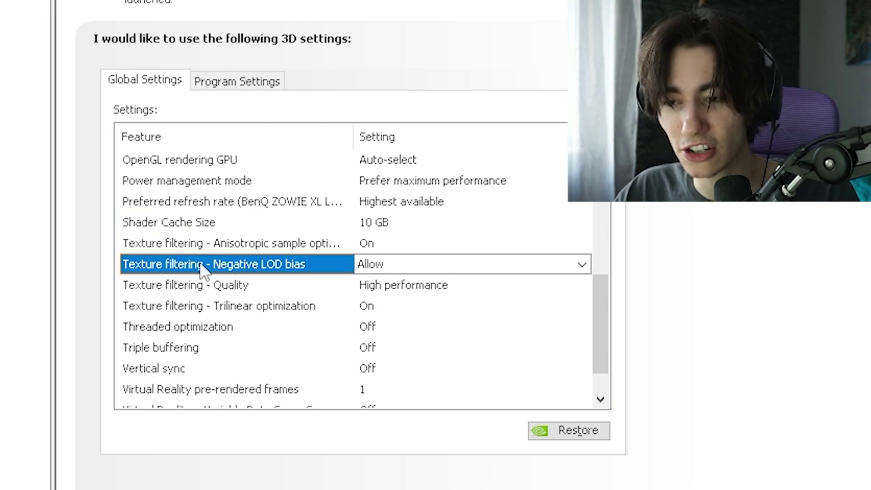
pyautogui.click(407, 268)
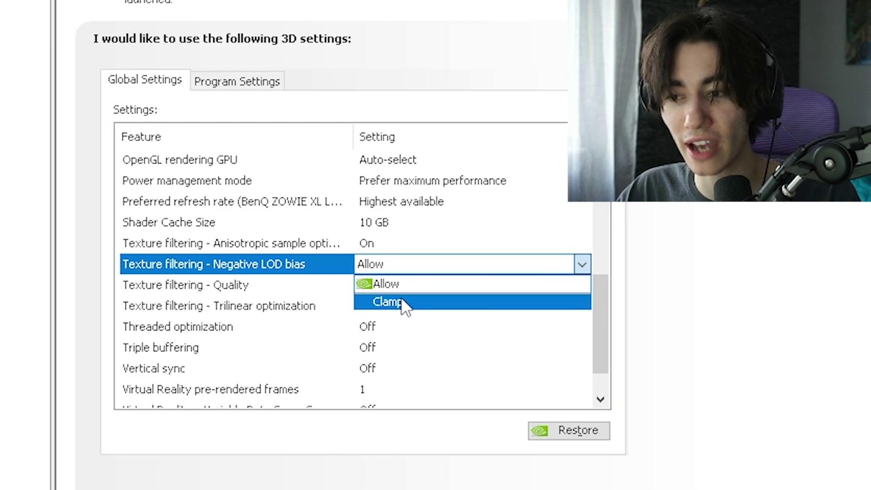
pyautogui.click(405, 282)
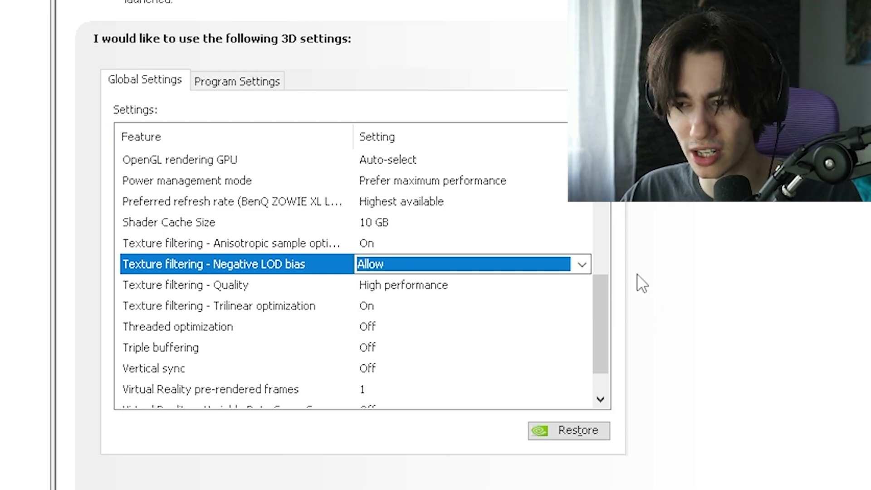
pyautogui.click(393, 291)
pyautogui.click(537, 359)
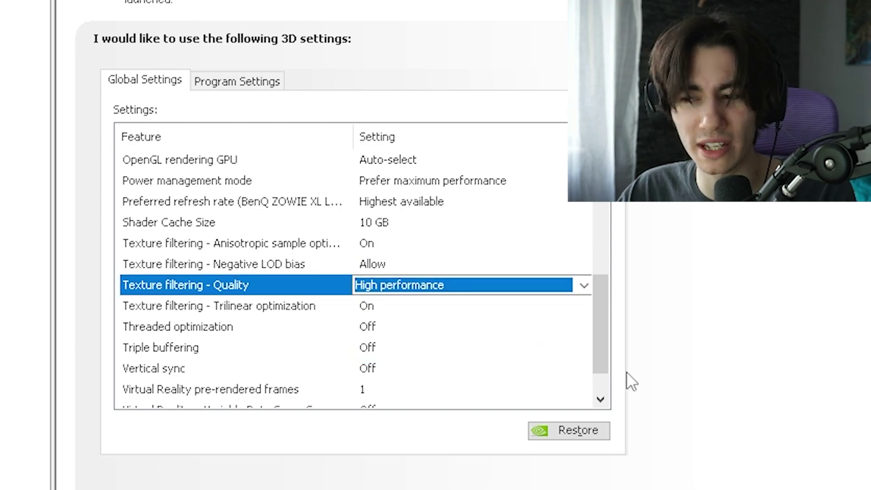
pyautogui.scroll(-1, 599, 340)
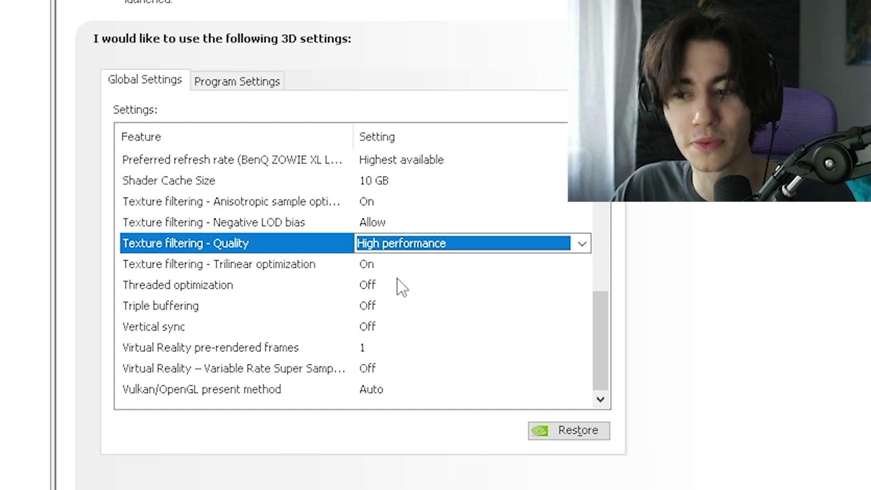
pyautogui.click(209, 285)
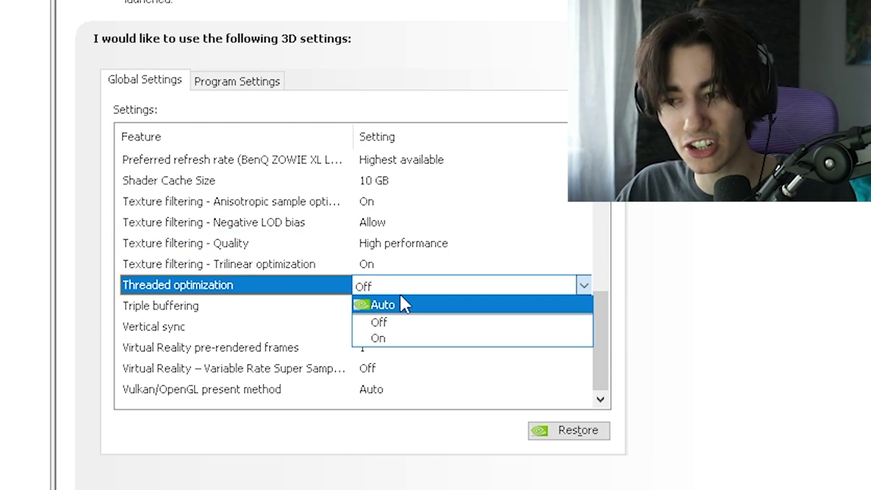
# Turn Threaded optimization On
pyautogui.click(390, 337)
pyautogui.moveTo(600, 252); pyautogui.dragTo(683, 319)
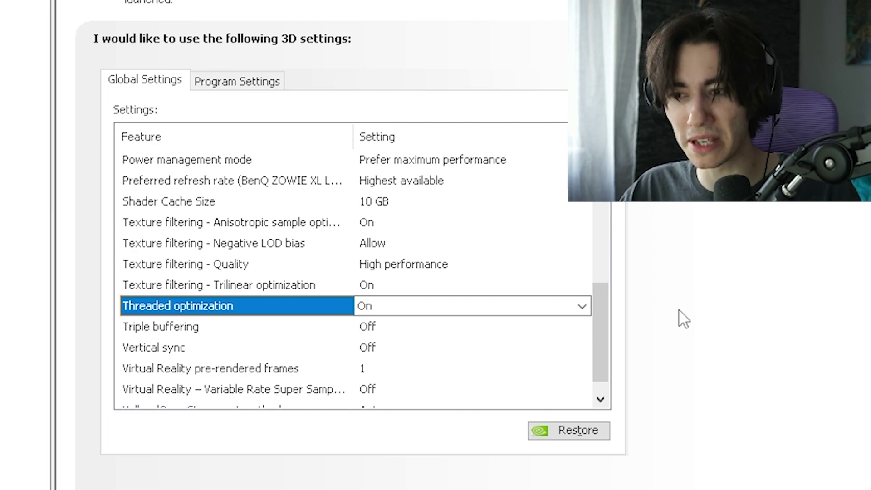
pyautogui.moveTo(674, 308); pyautogui.dragTo(592, 345)
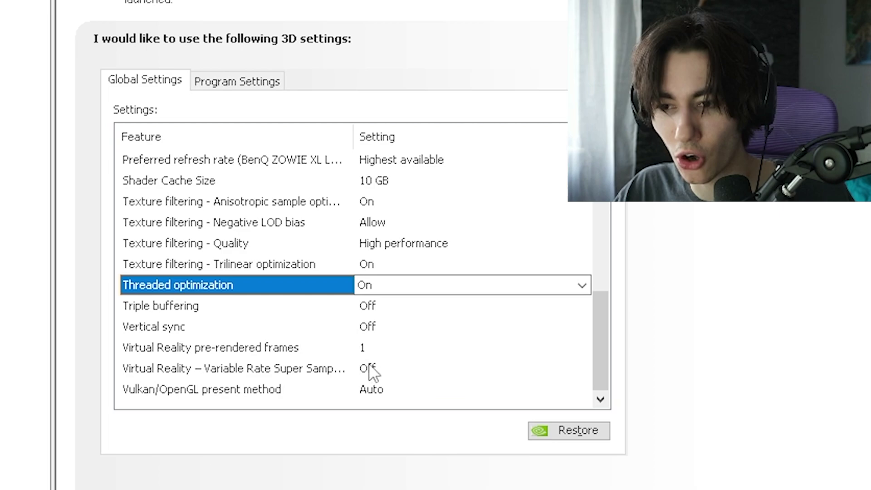
# Keep Vertical sync Off, then go to the Change resolution page
pyautogui.click(411, 329)
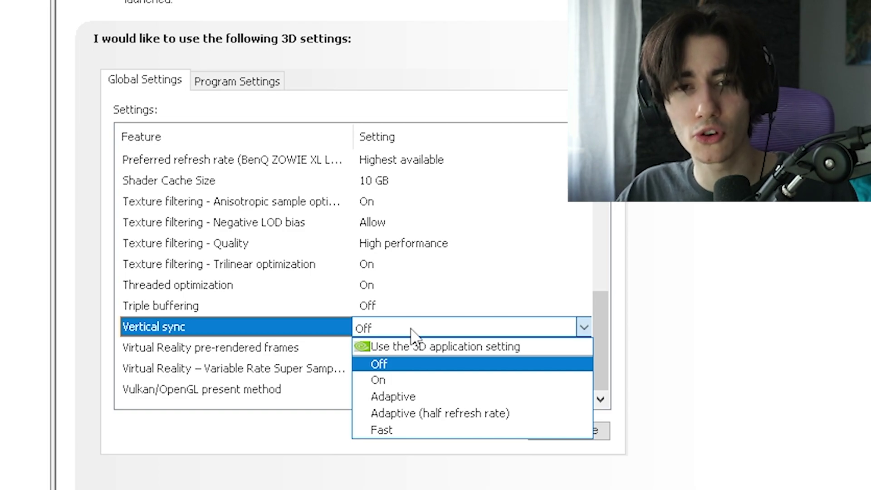
pyautogui.click(412, 328)
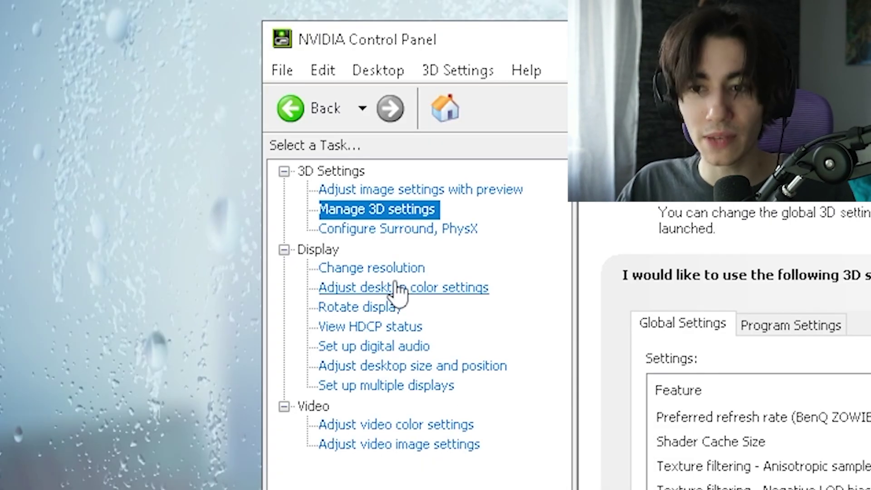
pyautogui.click(370, 266)
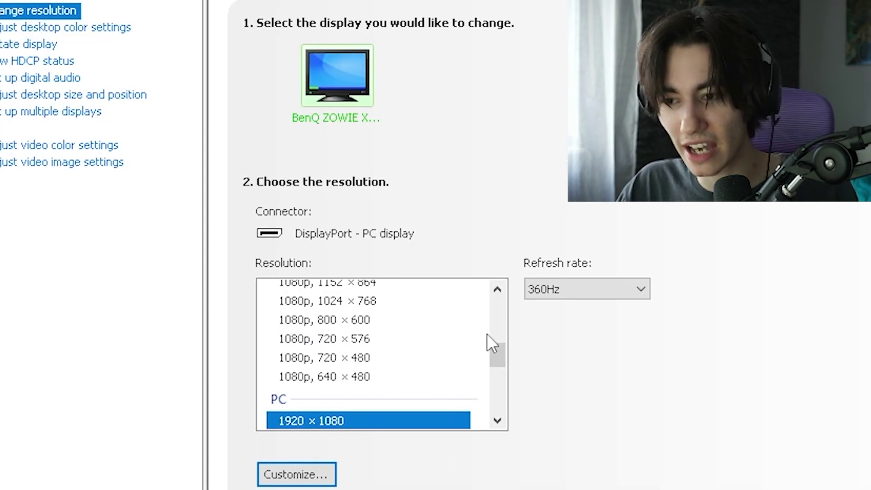
# Select the PC 1920 × 1080 resolution with a 360Hz refresh rate
pyautogui.scroll(7, 454, 345)
pyautogui.click(321, 308)
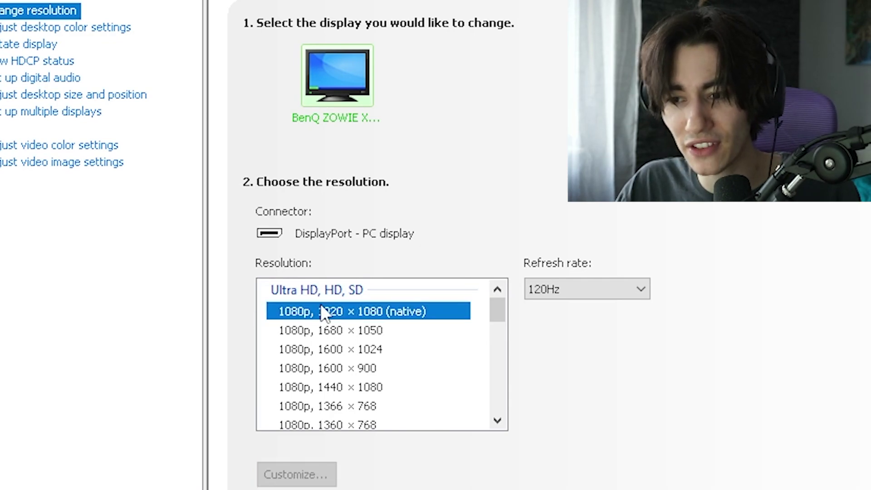
pyautogui.click(578, 290)
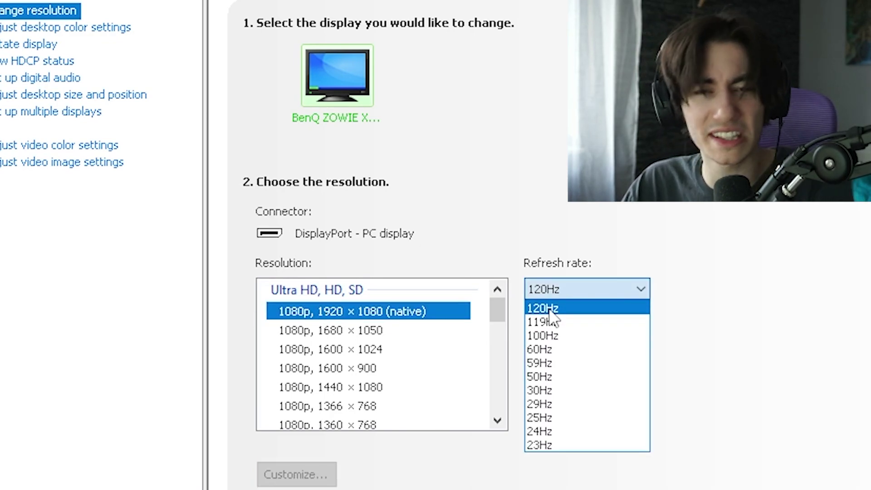
pyautogui.click(496, 320)
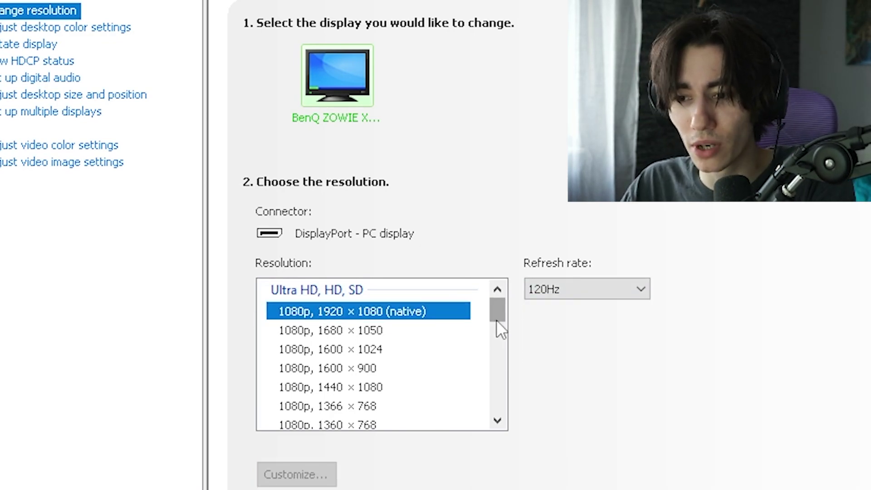
pyautogui.moveTo(496, 320); pyautogui.dragTo(489, 376)
pyautogui.click(349, 357)
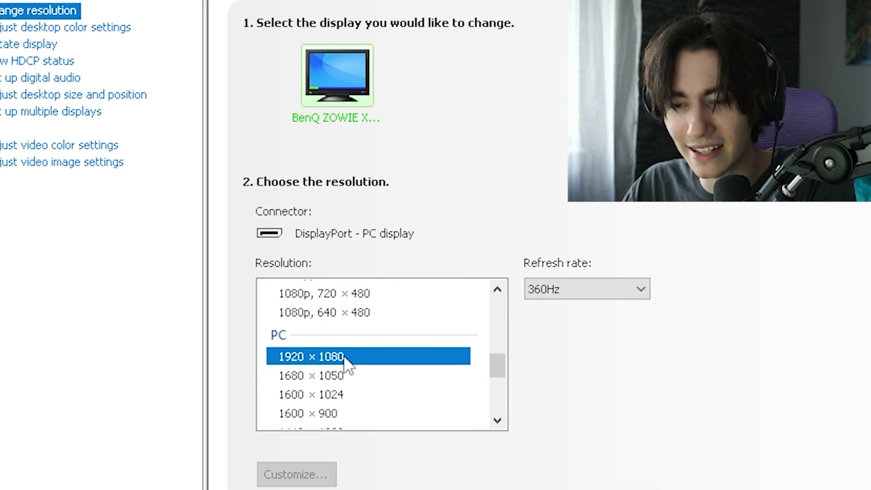
pyautogui.click(588, 297)
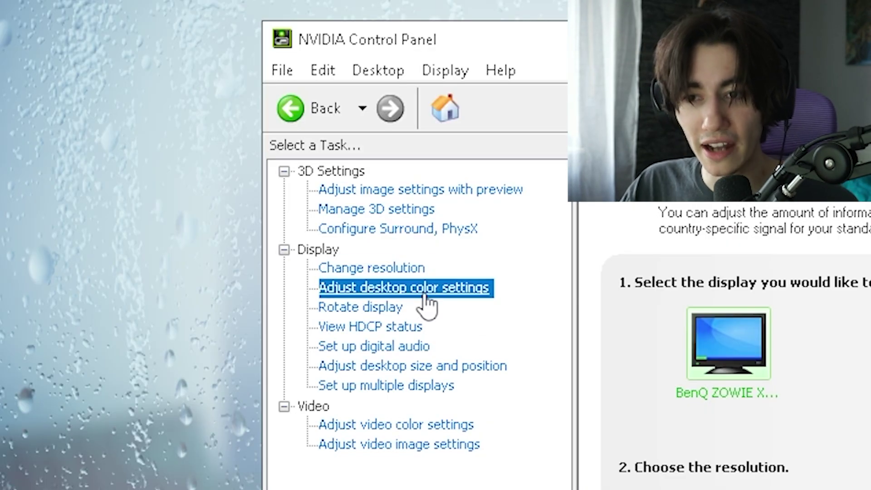
pyautogui.click(63, 28)
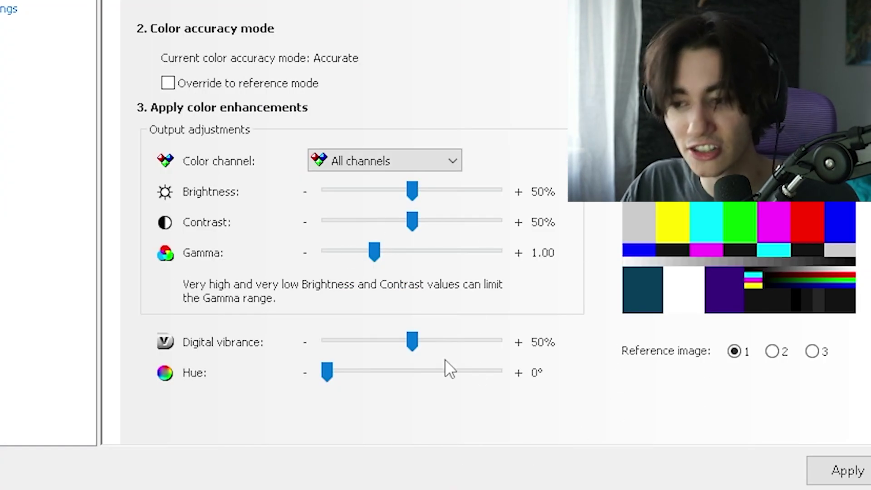
# Raise Digital vibrance from 50% to 67% and nudge video Saturation up to 53%
pyautogui.moveTo(411, 346); pyautogui.dragTo(449, 336)
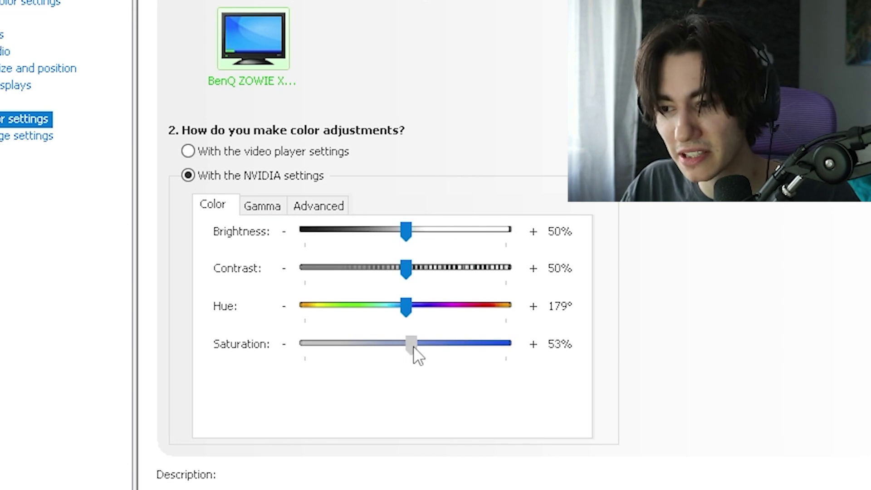
pyautogui.moveTo(445, 338); pyautogui.dragTo(451, 338)
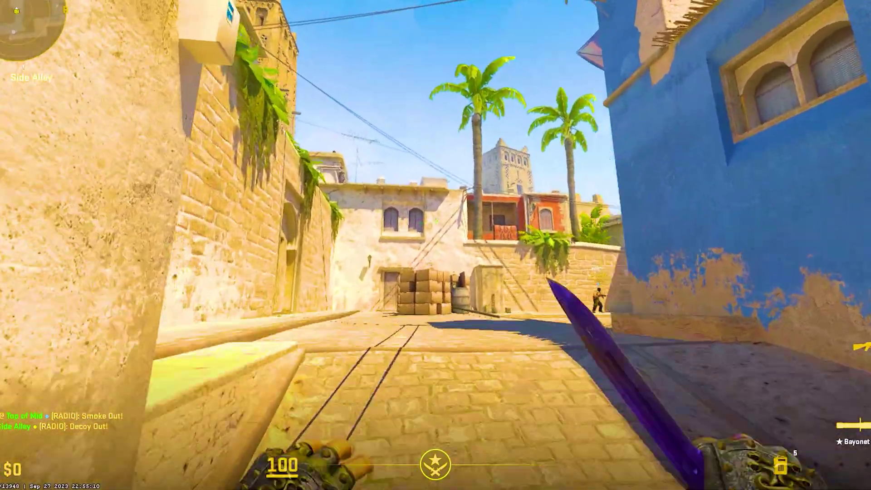